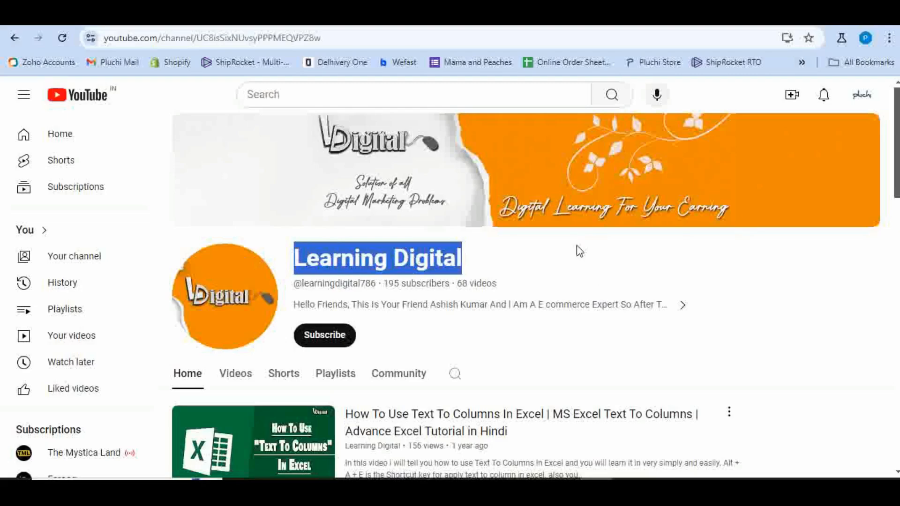
- Subscribe to the Learning Digital channel and set its notifications to All
{"action": "scroll", "coordinate": [583, 252], "scroll_direction": "down", "scroll_amount": 15}
{"action": "scroll", "coordinate": [589, 256], "scroll_direction": "up", "scroll_amount": 12}
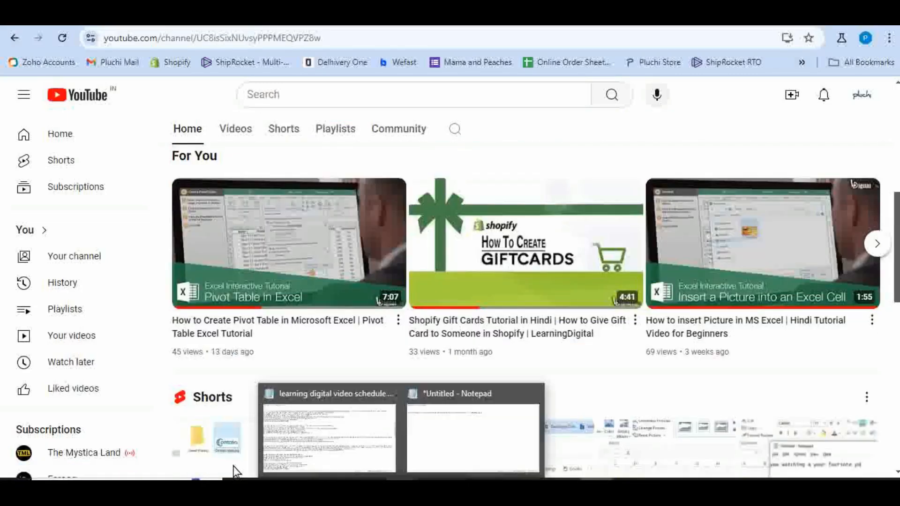
{"action": "scroll", "coordinate": [300, 351], "scroll_direction": "up", "scroll_amount": 6}
{"action": "left_click", "coordinate": [333, 285]}
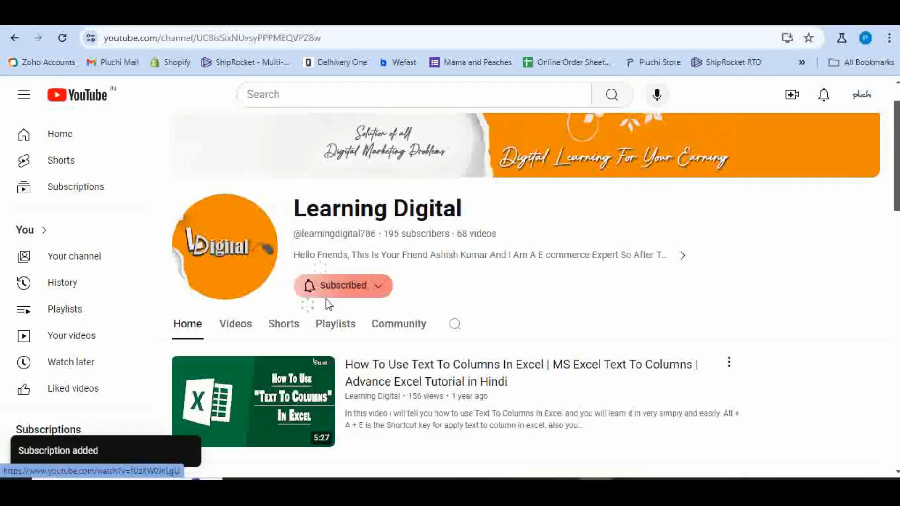
{"action": "left_click", "coordinate": [303, 286]}
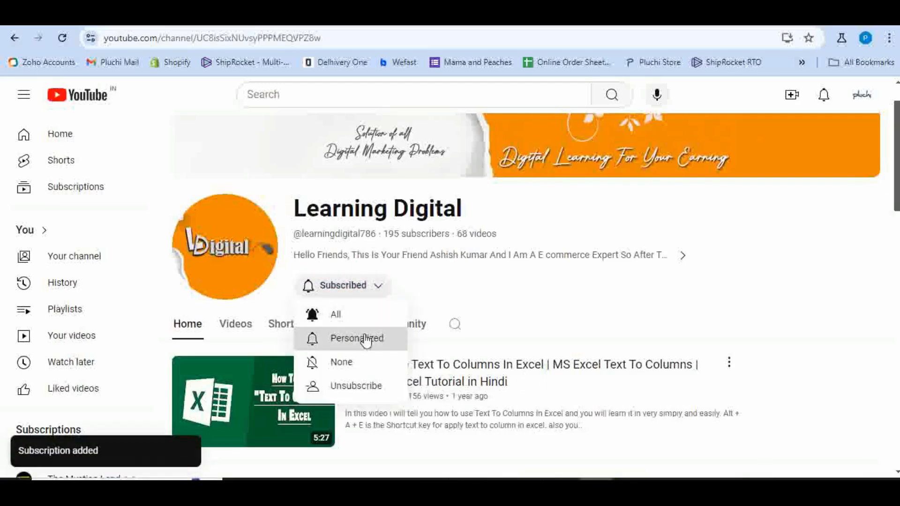
{"action": "left_click", "coordinate": [335, 314]}
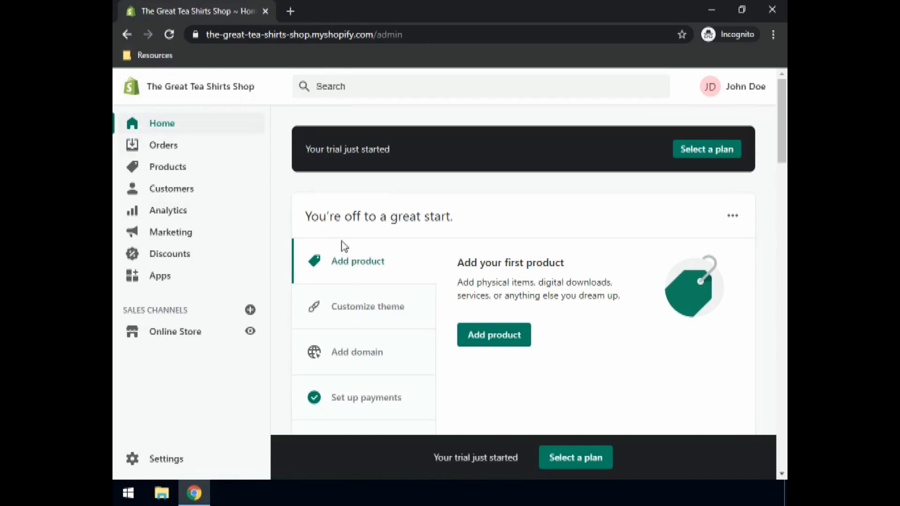
- Start adding a new product from the shop's product list in the Shopify admin
{"action": "scroll", "coordinate": [395, 290], "scroll_direction": "down", "scroll_amount": 3}
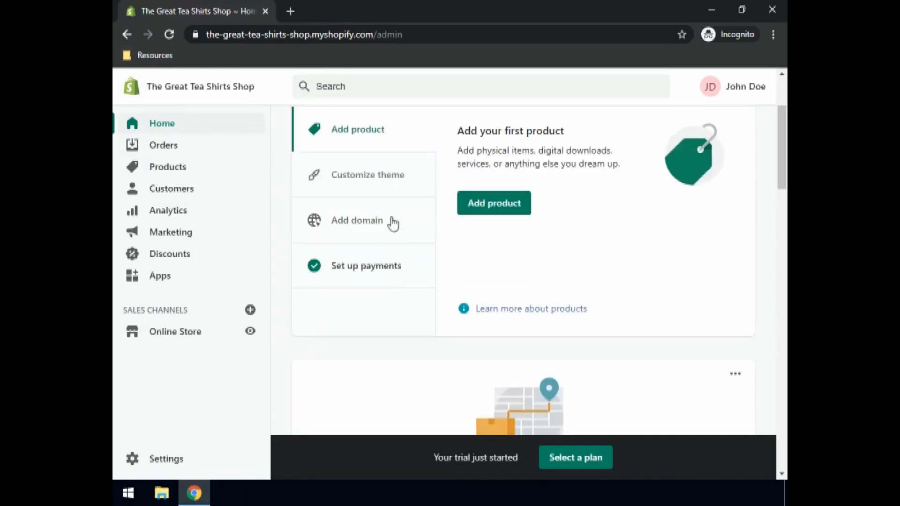
{"action": "scroll", "coordinate": [401, 281], "scroll_direction": "up", "scroll_amount": 3}
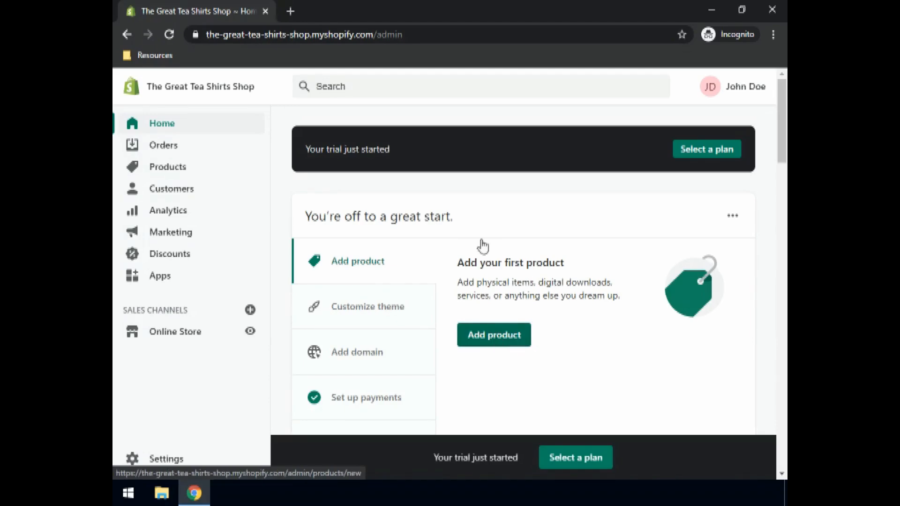
{"action": "left_click", "coordinate": [169, 170]}
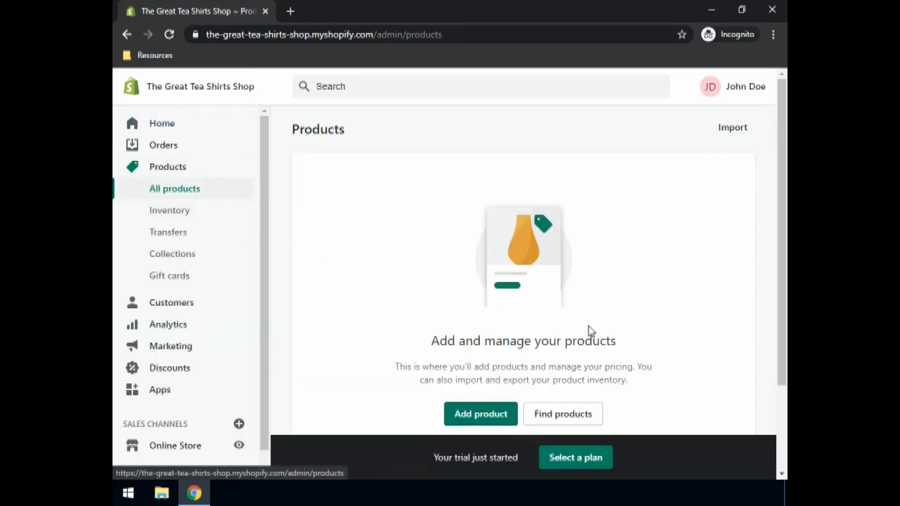
{"action": "scroll", "coordinate": [538, 312], "scroll_direction": "down", "scroll_amount": 2}
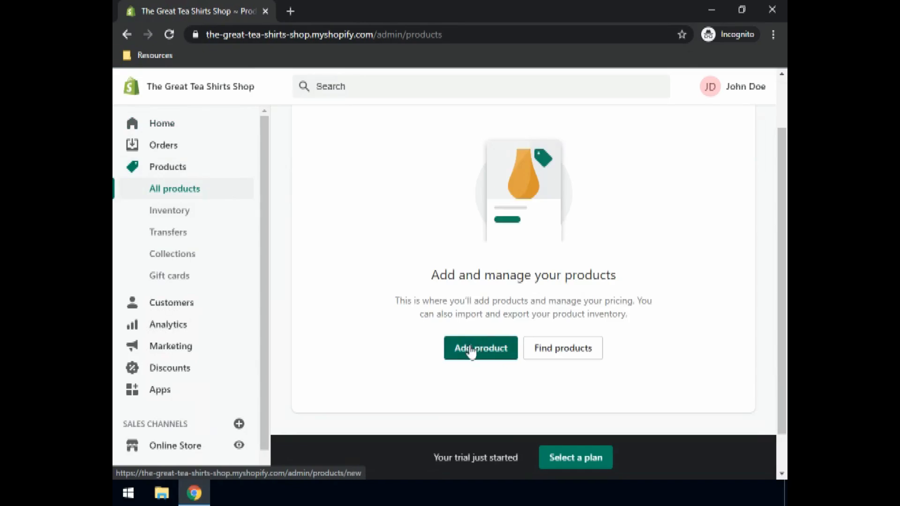
{"action": "left_click", "coordinate": [470, 349]}
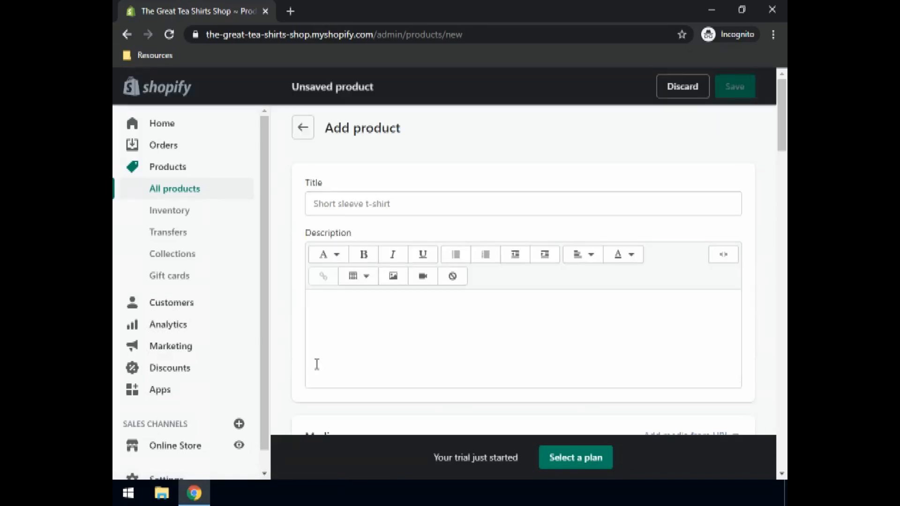
- Title the product "Blue T-shirt" and enter the description "An amazing blue t-shirt with high quality fabric."
{"action": "left_click", "coordinate": [349, 203]}
{"action": "type", "text": "Blue T"}
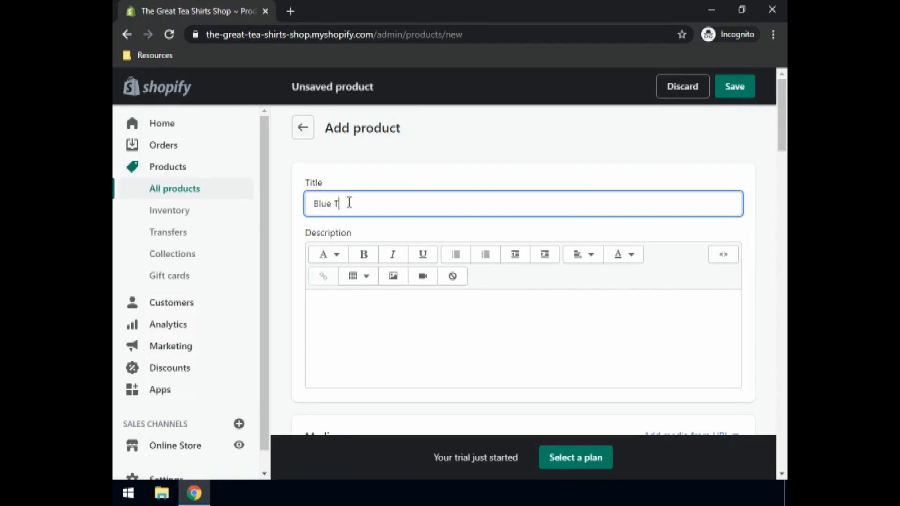
{"action": "type", "text": "-shirt"}
{"action": "left_click", "coordinate": [355, 308]}
{"action": "type", "text": "An a"}
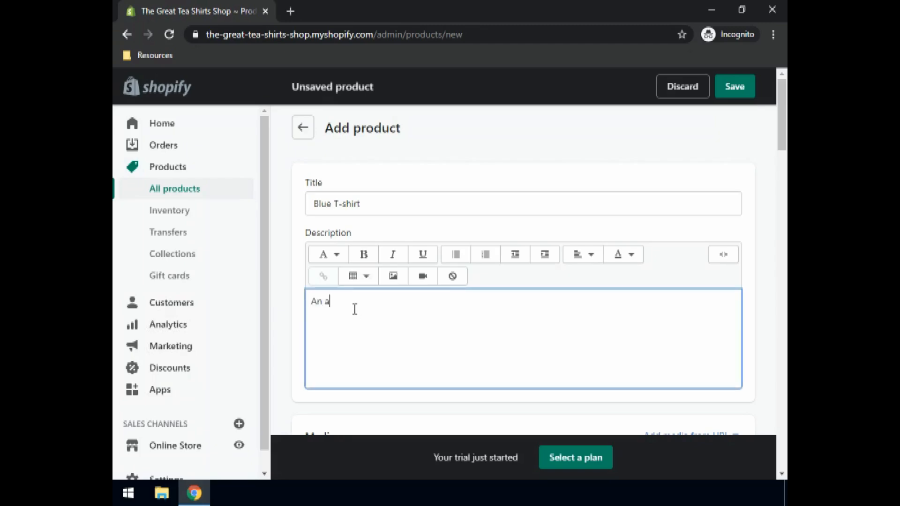
{"action": "type", "text": "mazing blue t-shirt with high quality fabric."}
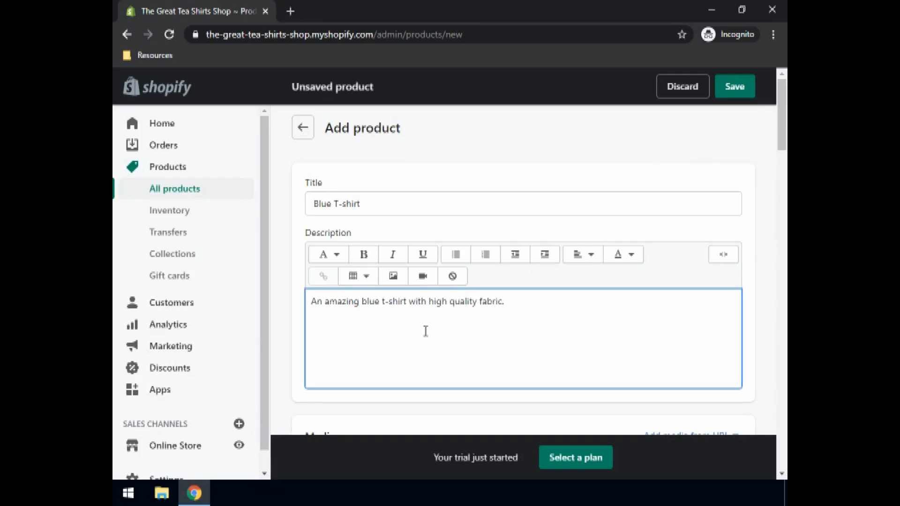
- Upload Blue T-shirt.jpg from the Resources folder on the Desktop as the product's media
{"action": "scroll", "coordinate": [352, 308], "scroll_direction": "down", "scroll_amount": 1}
{"action": "scroll", "coordinate": [354, 305], "scroll_direction": "down", "scroll_amount": 2}
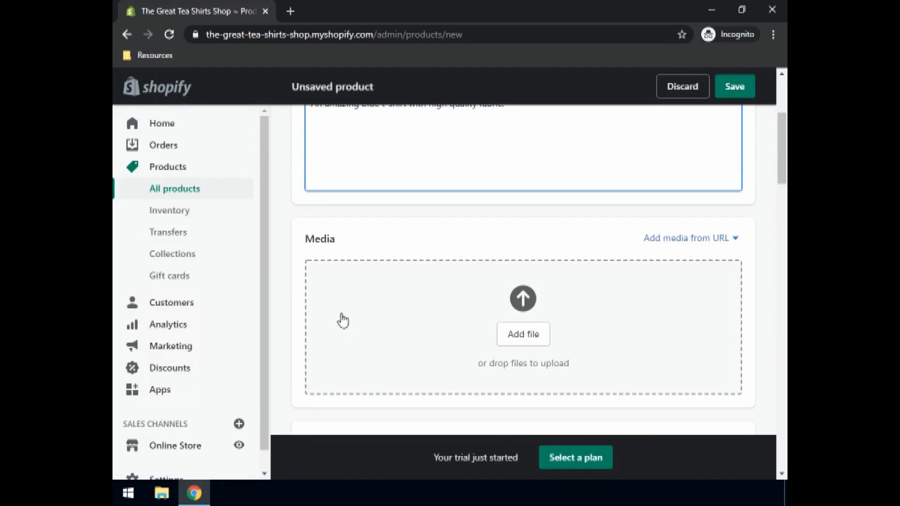
{"action": "left_click", "coordinate": [532, 338]}
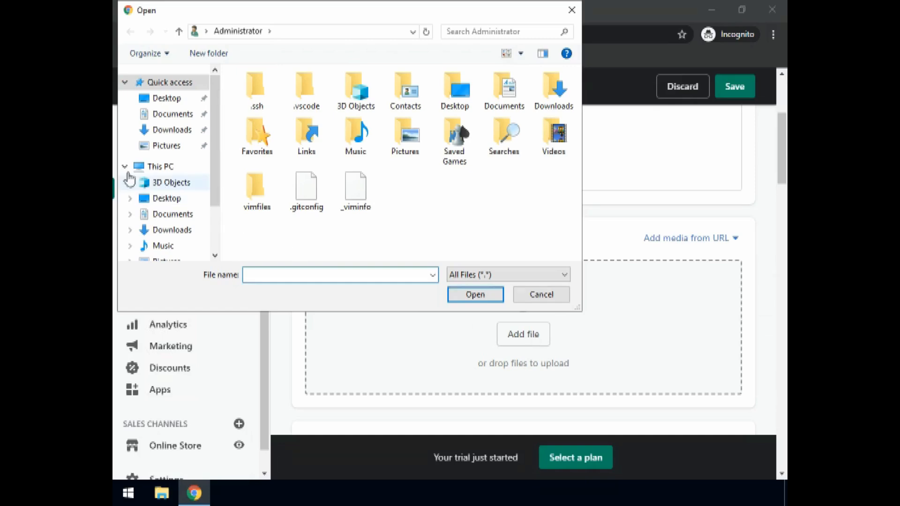
{"action": "left_click", "coordinate": [166, 99]}
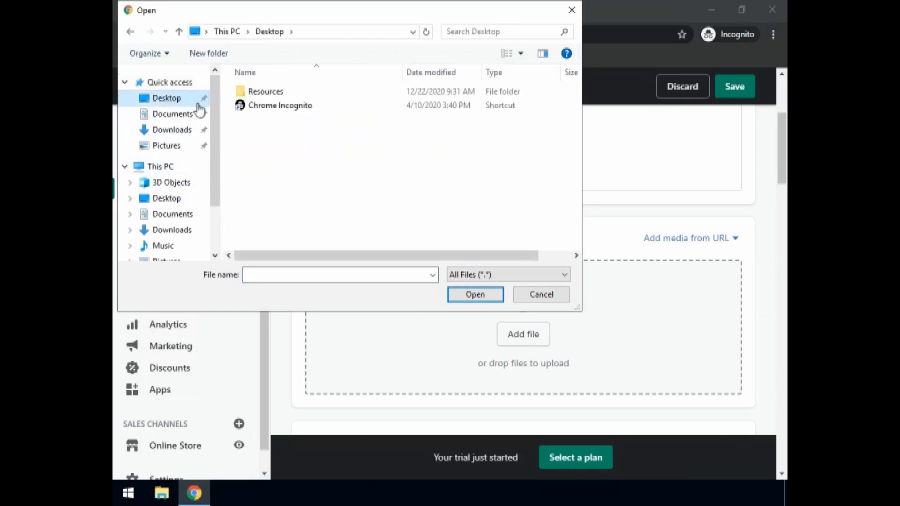
{"action": "double_click", "coordinate": [269, 94]}
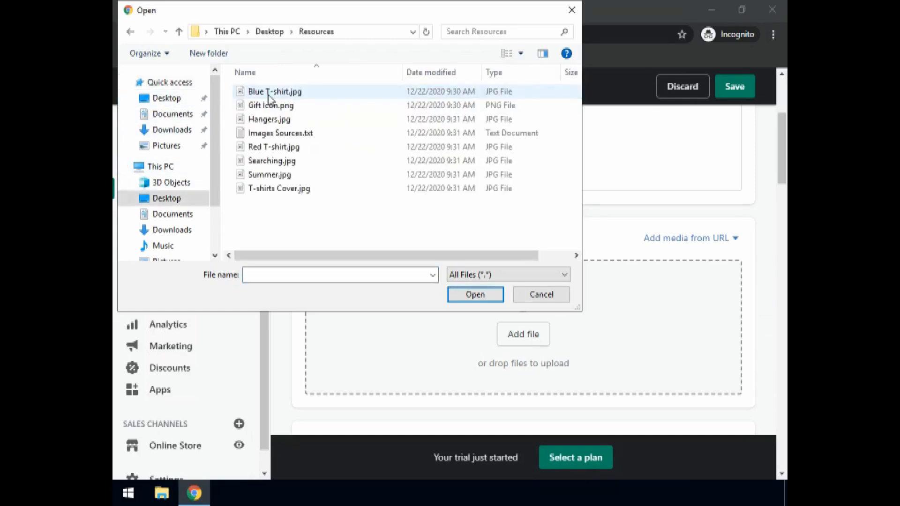
{"action": "left_click", "coordinate": [269, 94]}
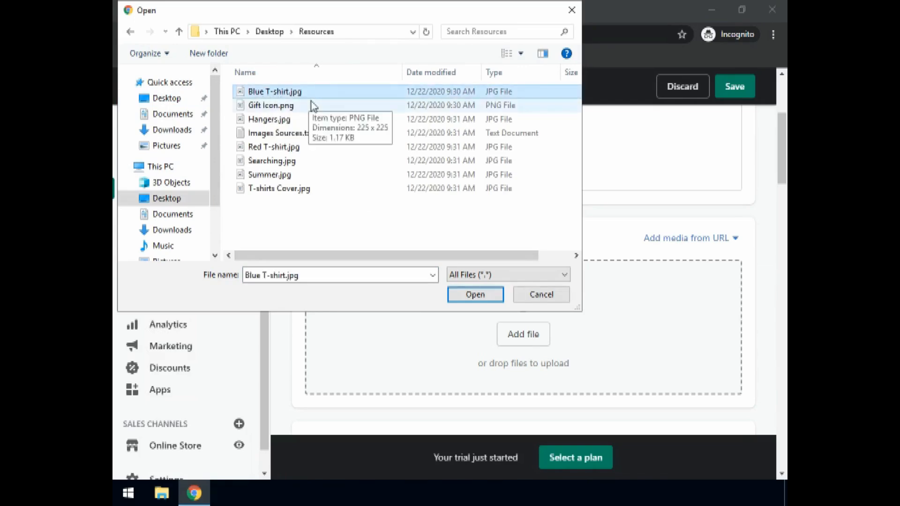
{"action": "left_click", "coordinate": [469, 296]}
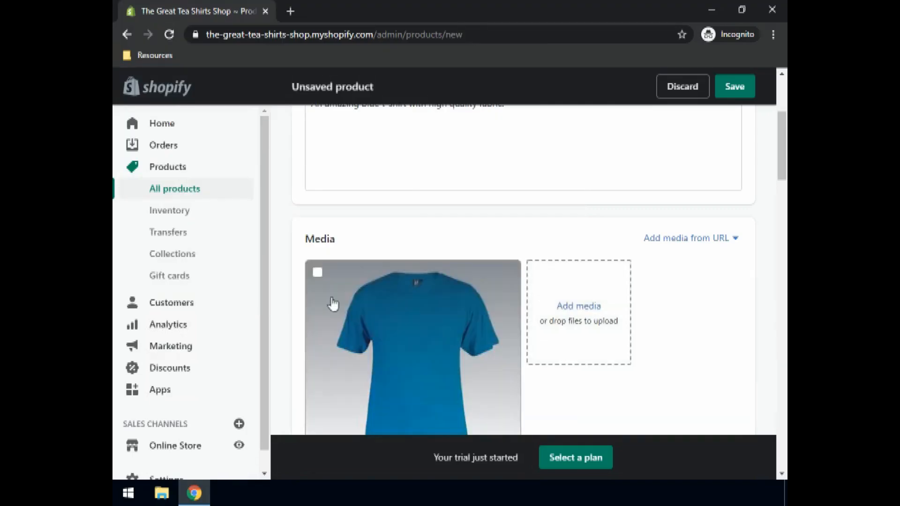
- Set the product's price to $15, compare at price to $20 and cost per item to $9
{"action": "scroll", "coordinate": [333, 303], "scroll_direction": "down", "scroll_amount": 7}
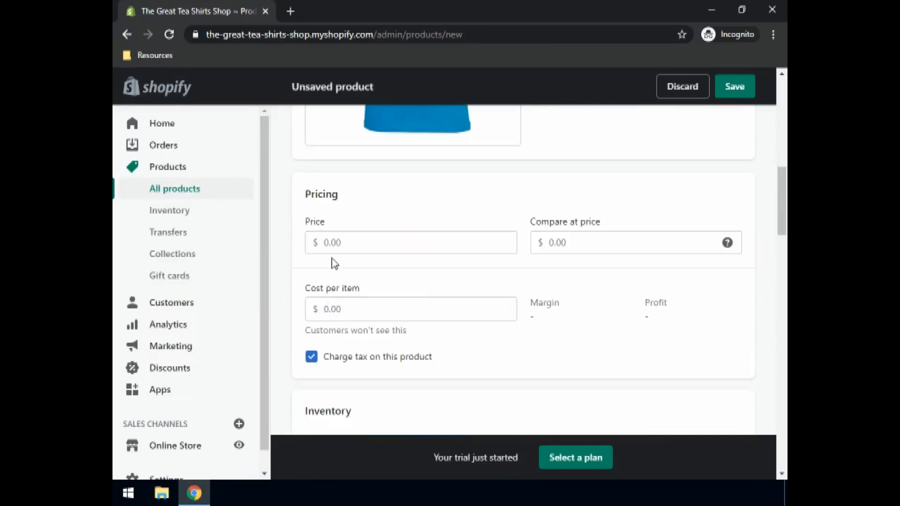
{"action": "left_click", "coordinate": [329, 244]}
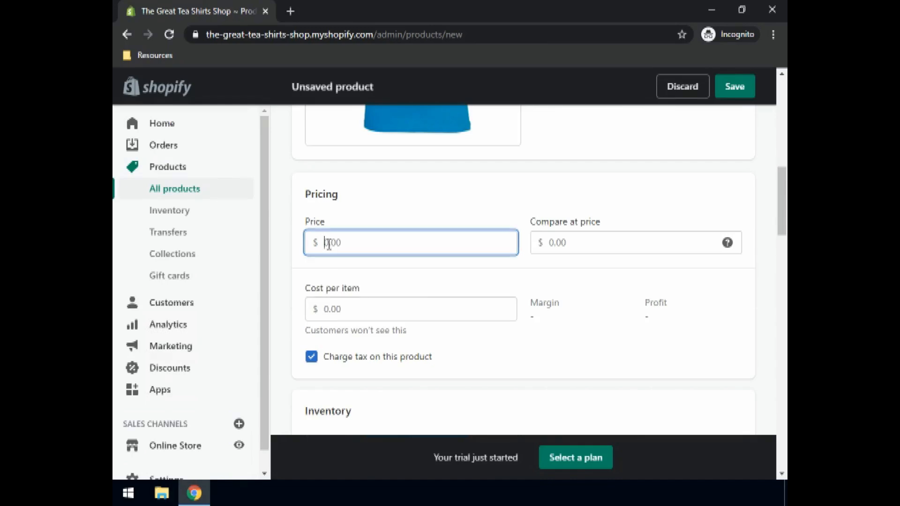
{"action": "type", "text": "15"}
{"action": "left_click", "coordinate": [570, 244]}
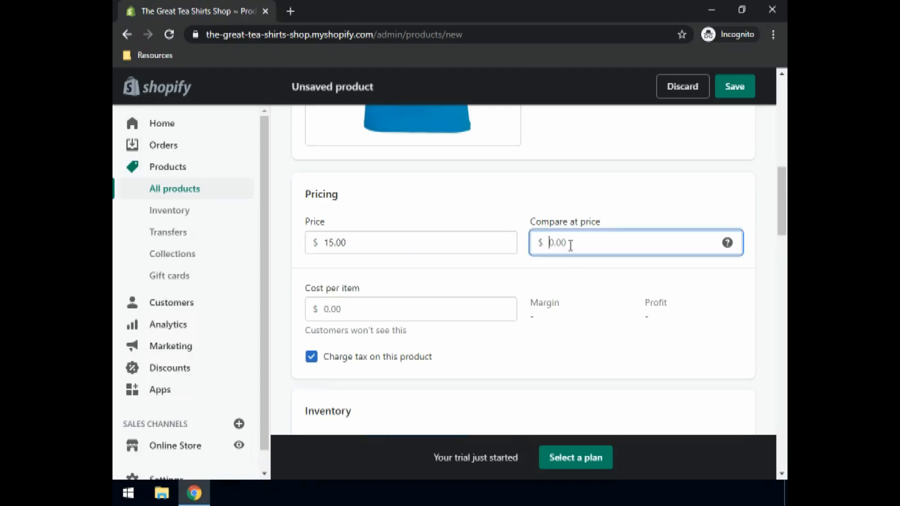
{"action": "type", "text": "20"}
{"action": "left_click", "coordinate": [331, 312]}
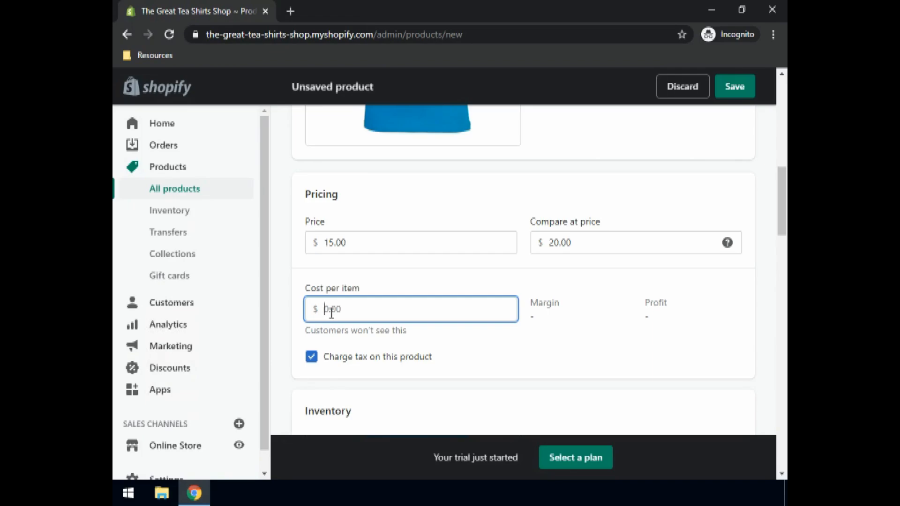
{"action": "type", "text": "9"}
- Enter 001 as the product's SKU and set the available quantity to 15
{"action": "scroll", "coordinate": [398, 243], "scroll_direction": "down", "scroll_amount": 4}
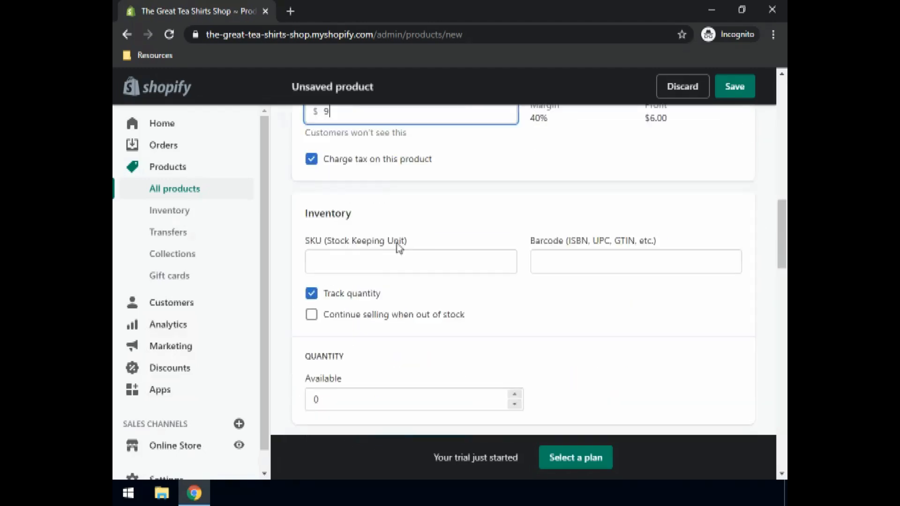
{"action": "scroll", "coordinate": [396, 246], "scroll_direction": "down", "scroll_amount": 1}
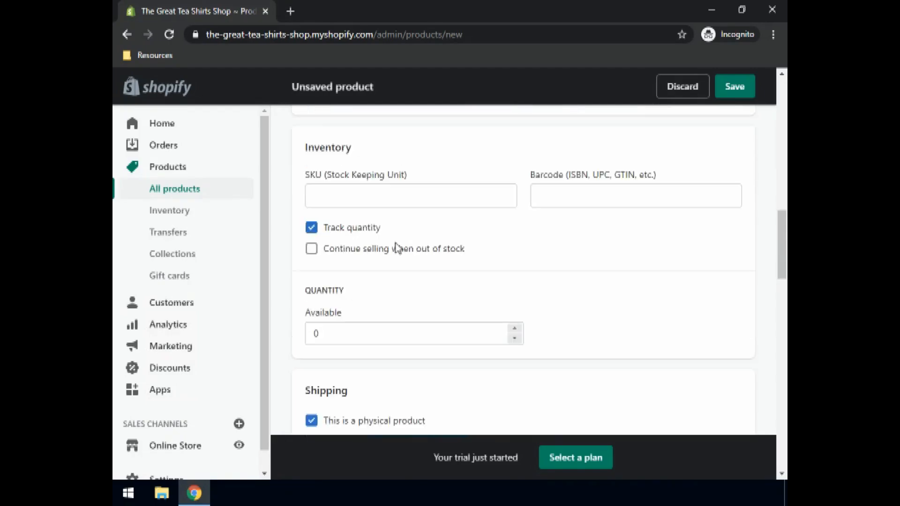
{"action": "left_click", "coordinate": [364, 197]}
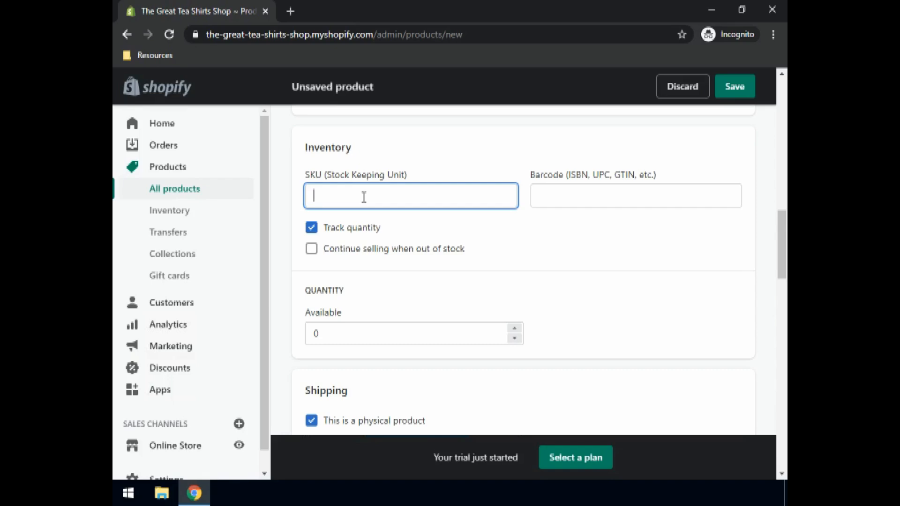
{"action": "type", "text": "001"}
{"action": "left_click", "coordinate": [588, 198]}
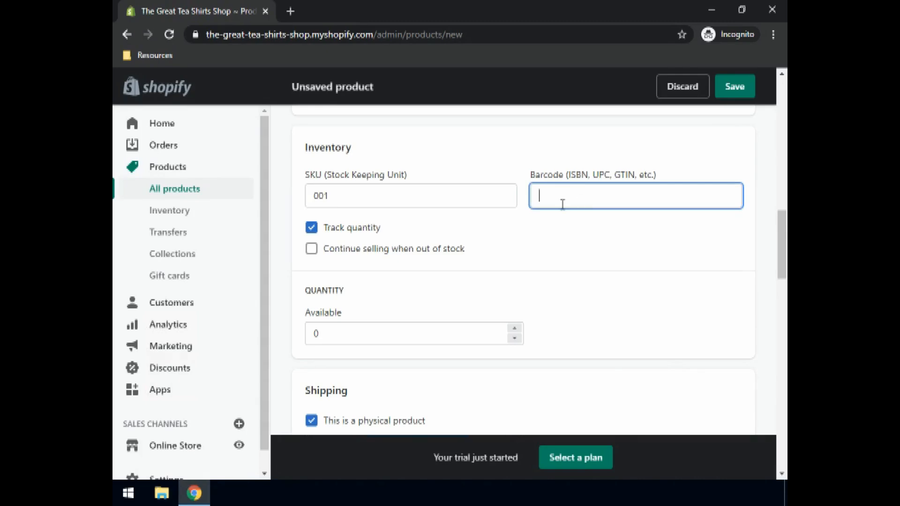
{"action": "left_click", "coordinate": [336, 199]}
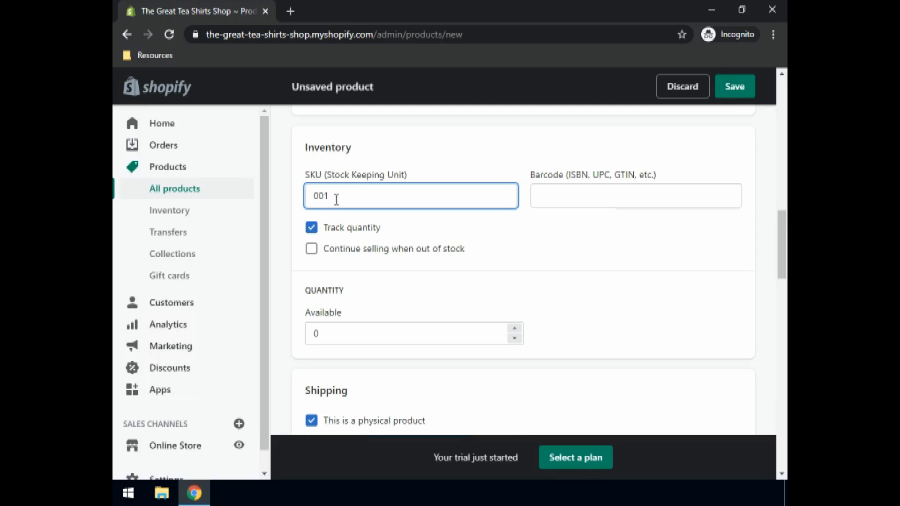
{"action": "double_click", "coordinate": [318, 334]}
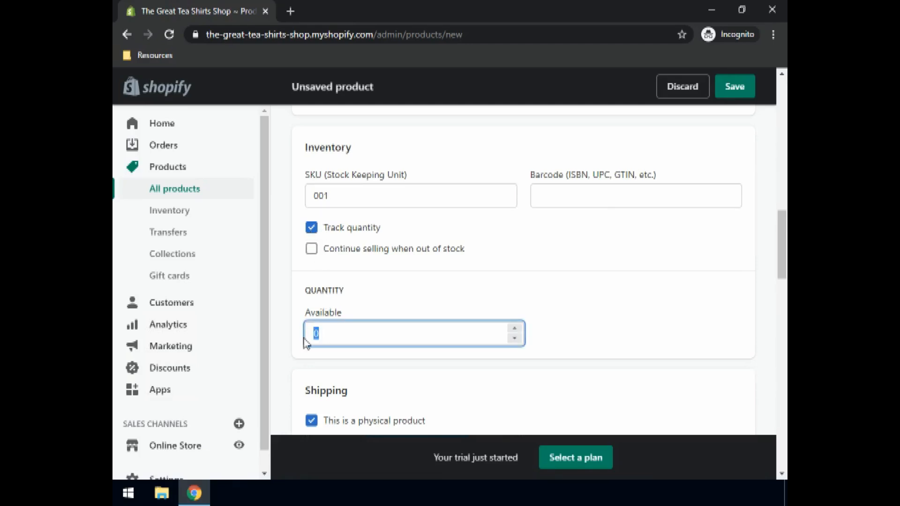
{"action": "type", "text": "15"}
- Set the product's shipping weight to 150 g
{"action": "scroll", "coordinate": [386, 304], "scroll_direction": "down", "scroll_amount": 4}
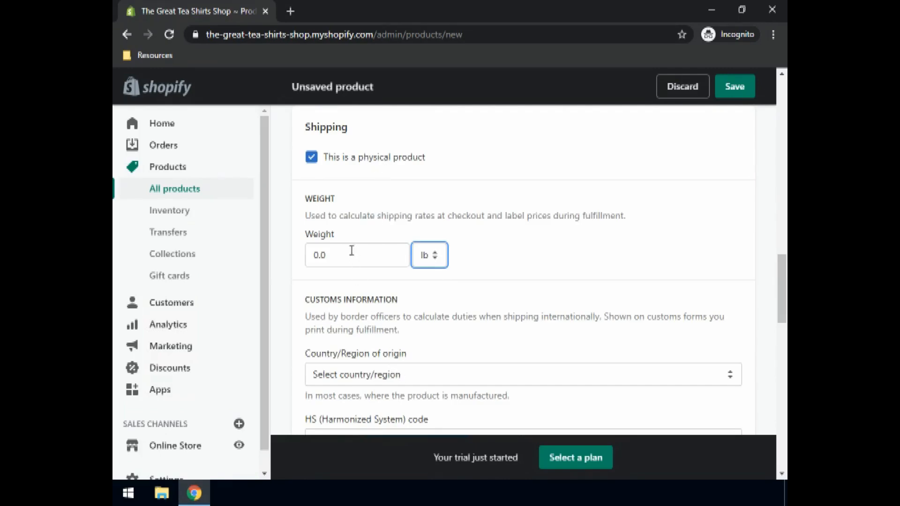
{"action": "left_click", "coordinate": [431, 262]}
{"action": "left_click", "coordinate": [322, 256]}
{"action": "left_click_drag", "start_coordinate": [333, 254], "coordinate": [297, 264]}
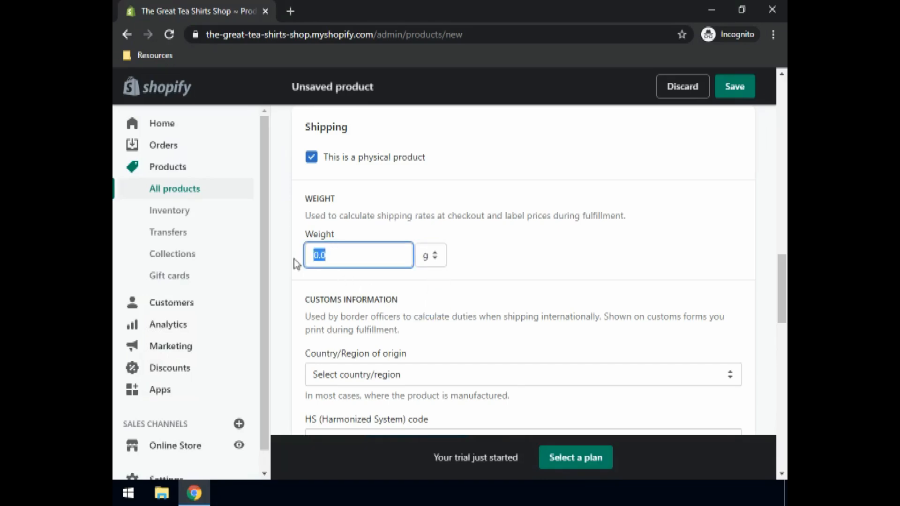
{"action": "type", "text": "150"}
- Choose Italy as the product's country of origin in the customs information
{"action": "scroll", "coordinate": [478, 292], "scroll_direction": "down", "scroll_amount": 2}
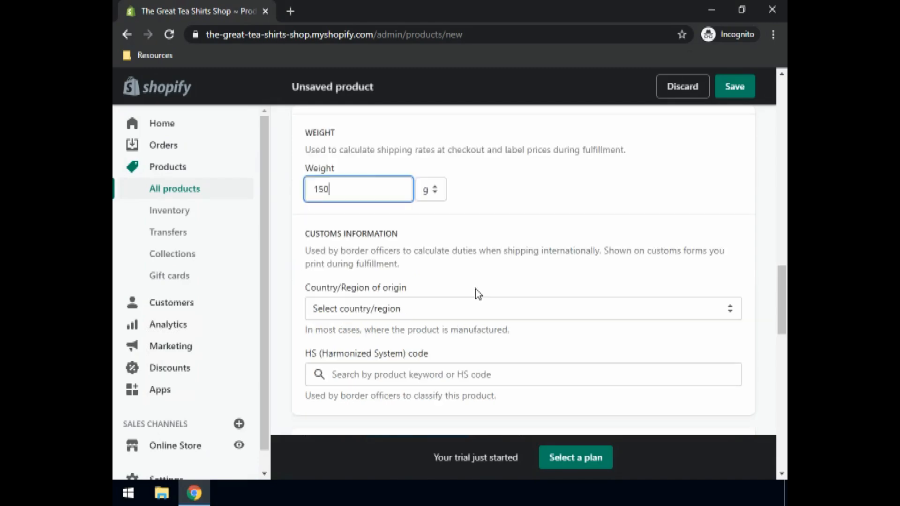
{"action": "left_click", "coordinate": [404, 309]}
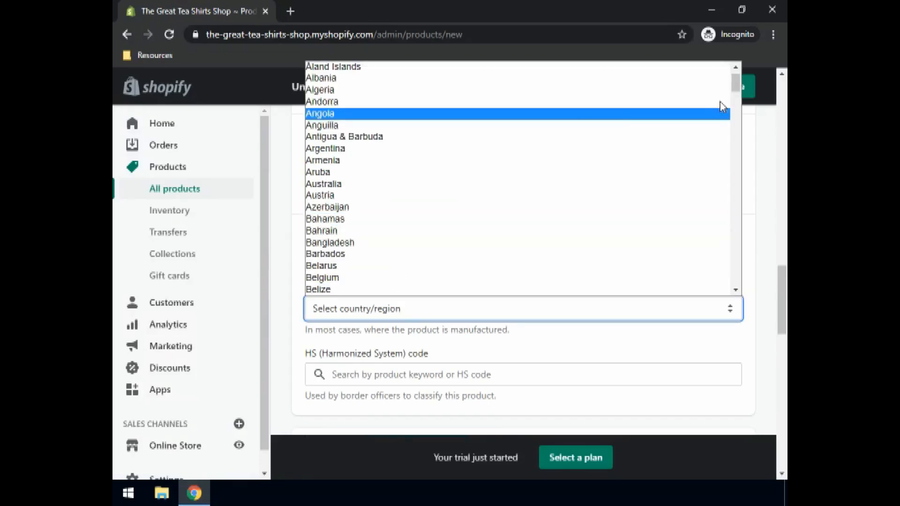
{"action": "scroll", "coordinate": [360, 204], "scroll_direction": "down", "scroll_amount": 20}
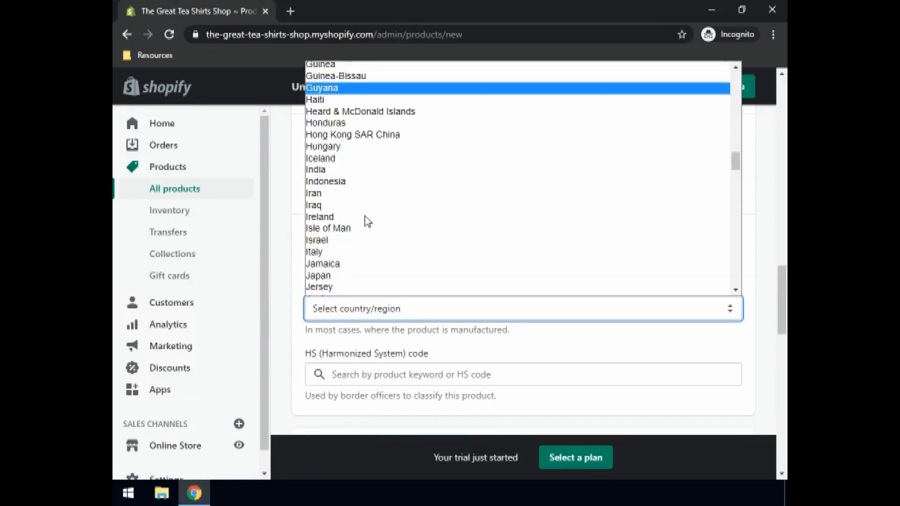
{"action": "key", "text": "Up"}
{"action": "key", "text": "Up"}
{"action": "key", "text": "Up"}
{"action": "key", "text": "Up"}
{"action": "key", "text": "Up"}
{"action": "key", "text": "Up"}
{"action": "key", "text": "Up"}
{"action": "key", "text": "Up"}
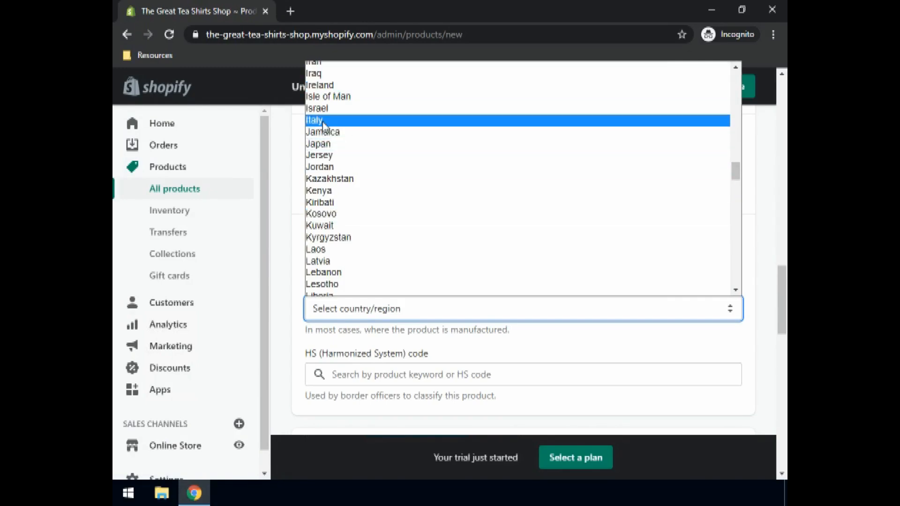
{"action": "key", "text": "Return"}
{"action": "scroll", "coordinate": [378, 310], "scroll_direction": "down", "scroll_amount": 4}
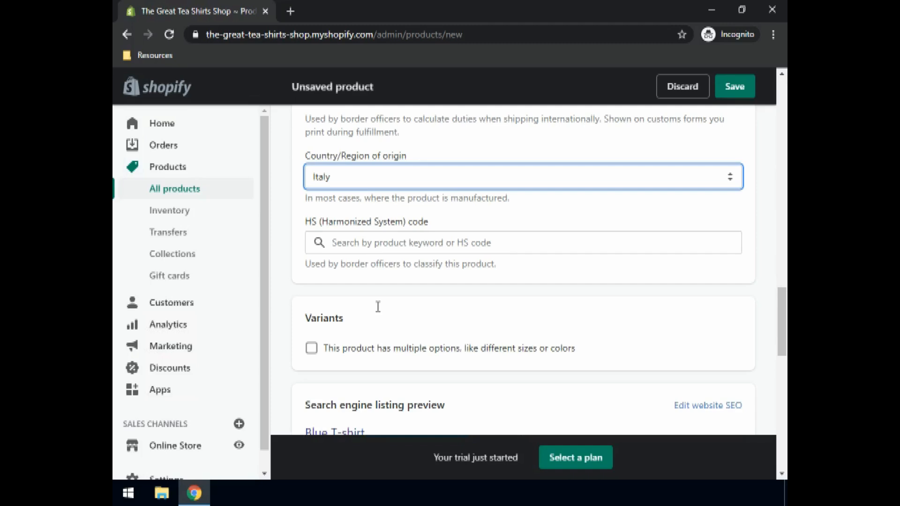
- Enable multiple options for the product and add a Size option with the values Small, Medium and Large
{"action": "scroll", "coordinate": [377, 309], "scroll_direction": "down", "scroll_amount": 1}
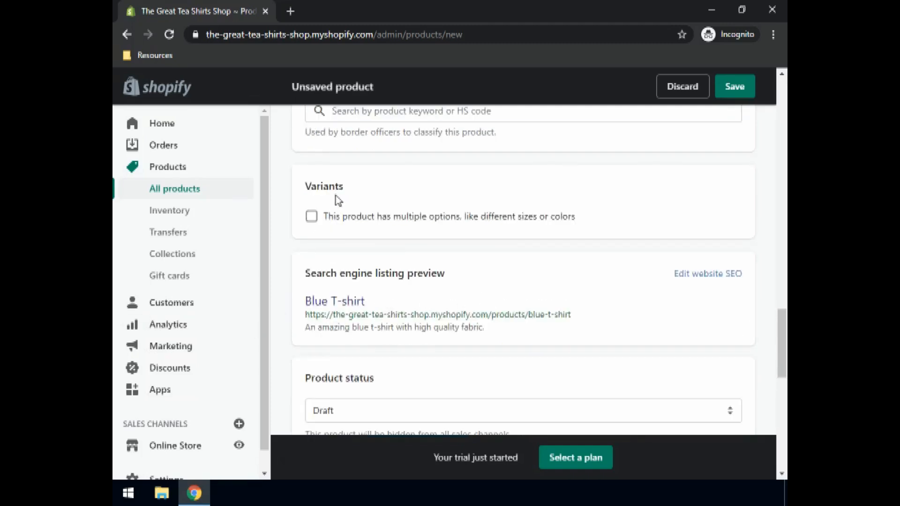
{"action": "left_click", "coordinate": [312, 218]}
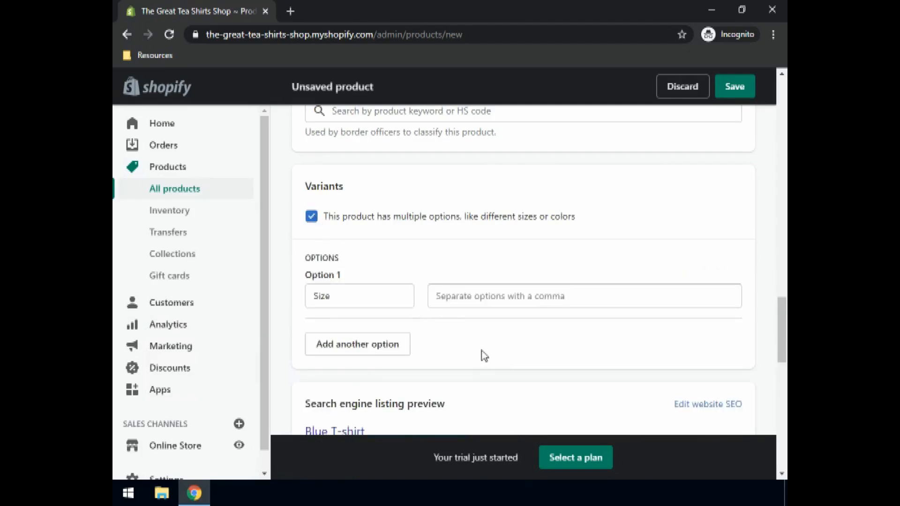
{"action": "left_click", "coordinate": [337, 295]}
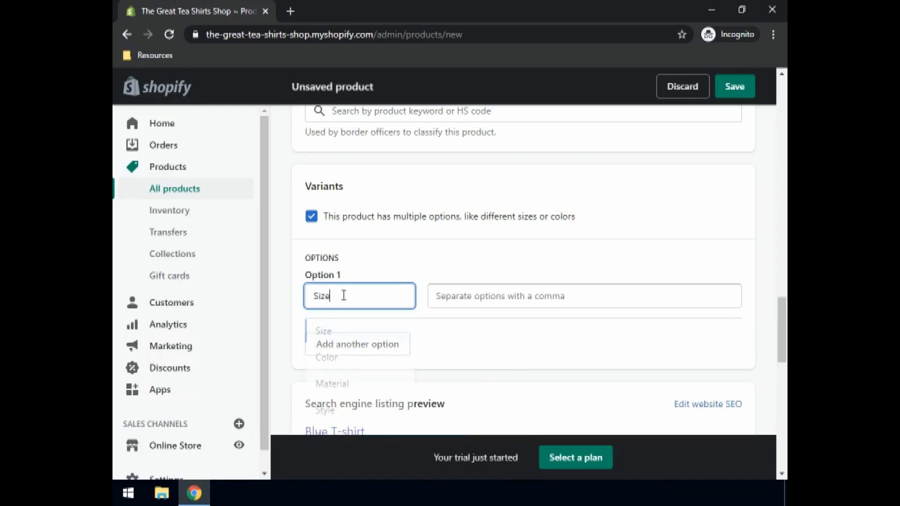
{"action": "left_click", "coordinate": [337, 333]}
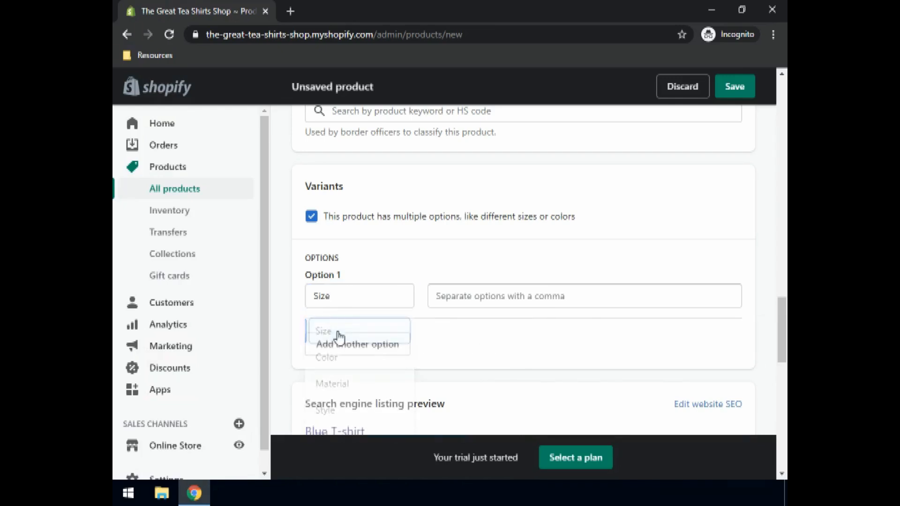
{"action": "left_click", "coordinate": [491, 298]}
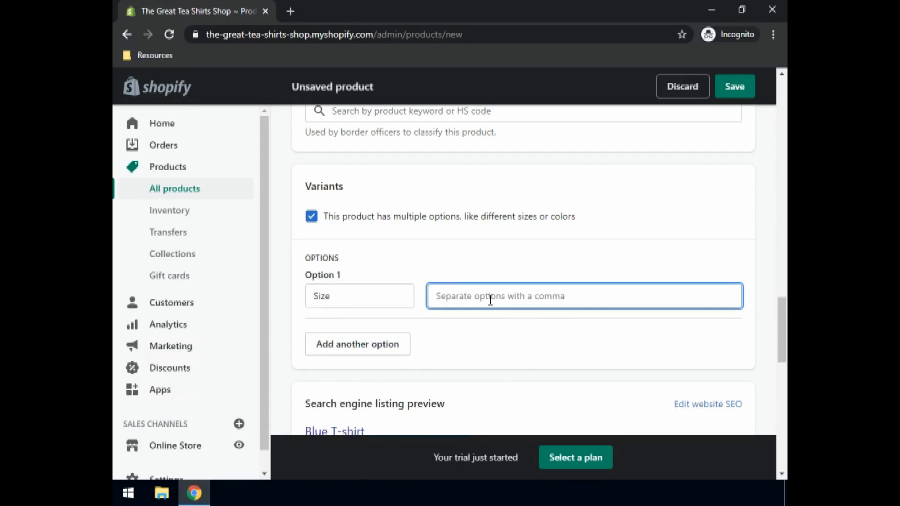
{"action": "type", "text": "Small"}
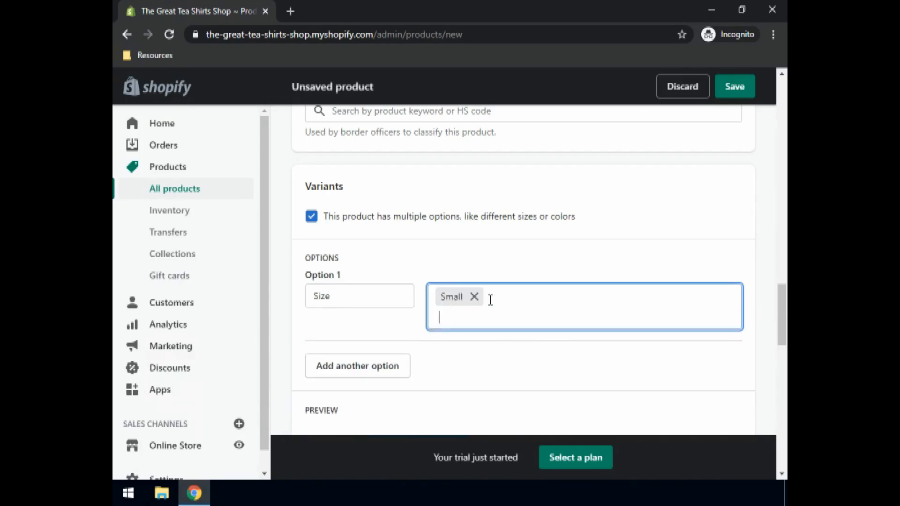
{"action": "type", "text": ",Medium,"}
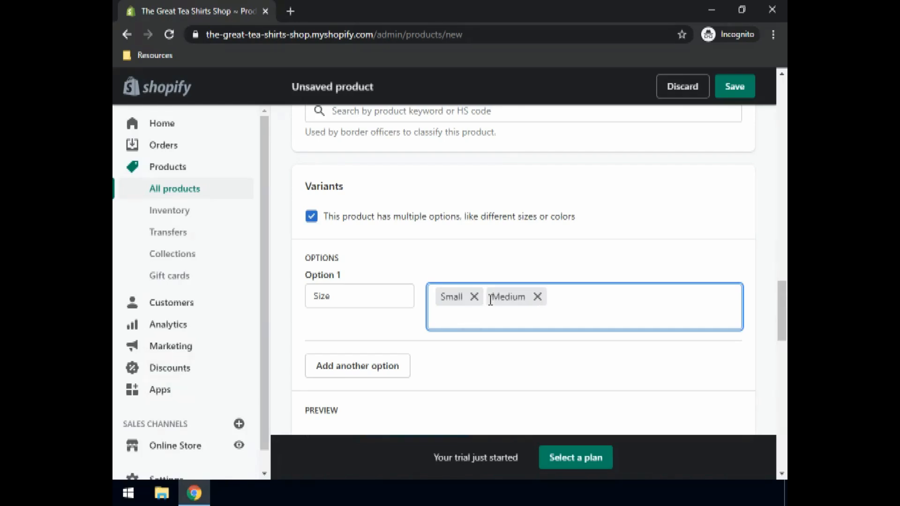
{"action": "type", "text": "Large,"}
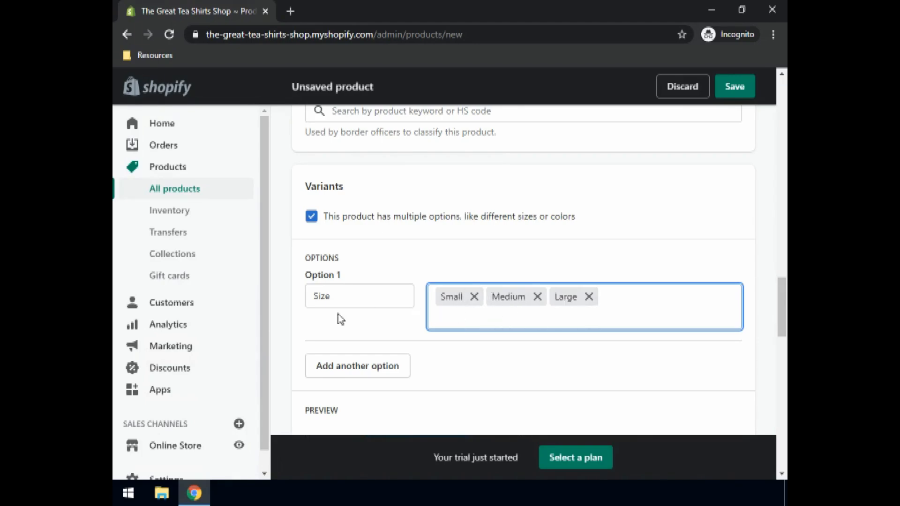
- Set the quantity of the Medium and Large variants to 15 each and check the remaining variant columns
{"action": "scroll", "coordinate": [378, 303], "scroll_direction": "down", "scroll_amount": 4}
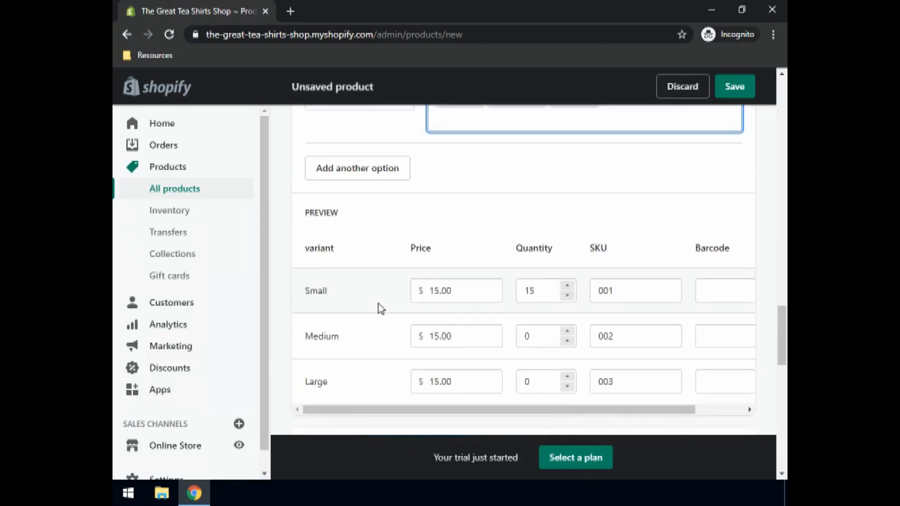
{"action": "scroll", "coordinate": [378, 302], "scroll_direction": "down", "scroll_amount": 1}
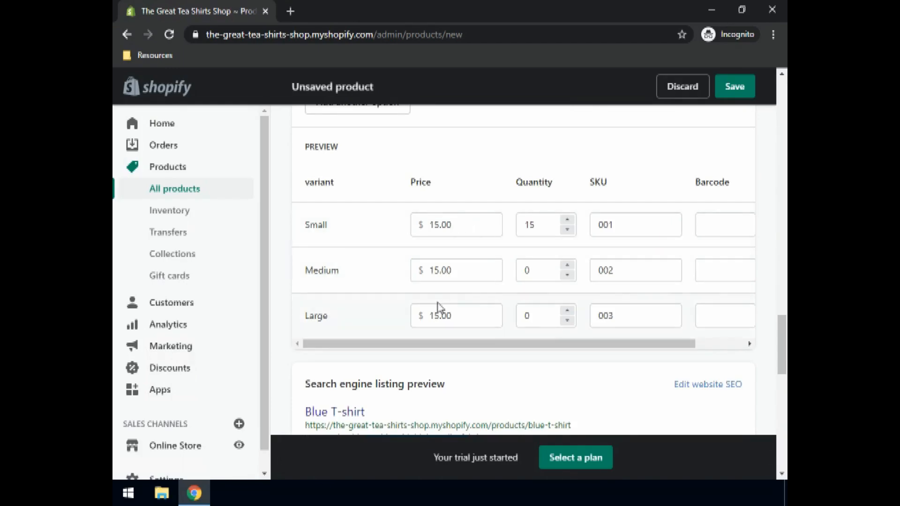
{"action": "left_click", "coordinate": [513, 269]}
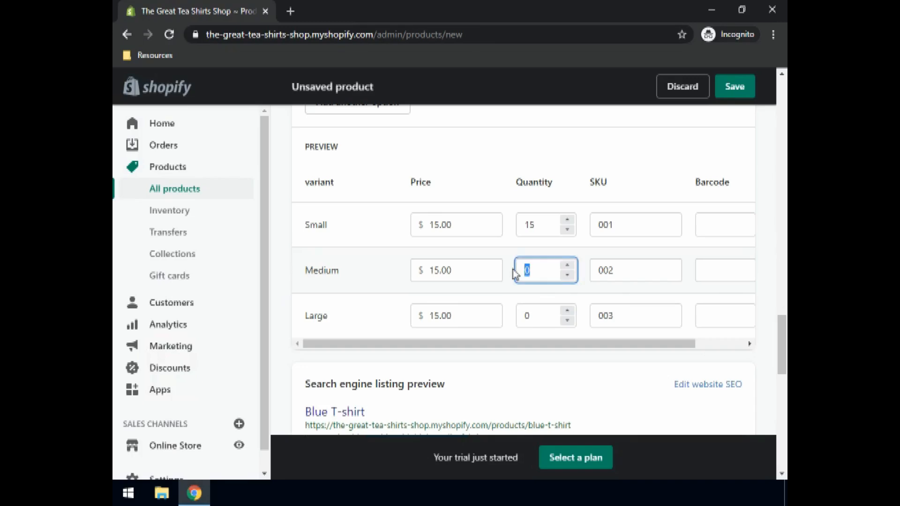
{"action": "left_click", "coordinate": [513, 322]}
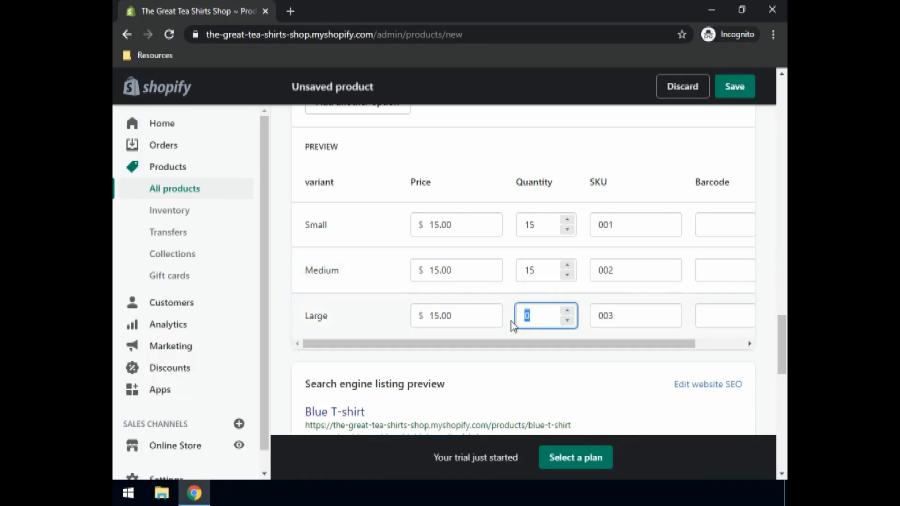
{"action": "type", "text": "15"}
{"action": "left_click_drag", "start_coordinate": [585, 347], "coordinate": [639, 341]}
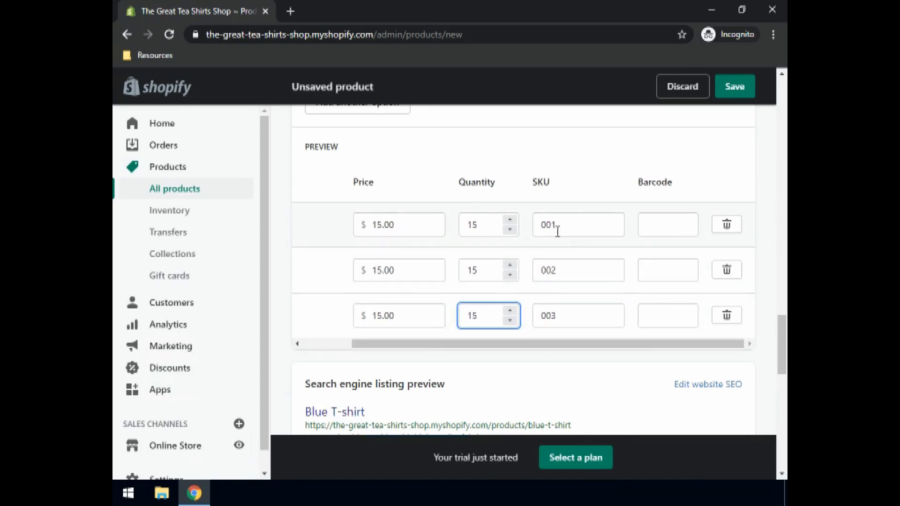
{"action": "left_click_drag", "start_coordinate": [540, 345], "coordinate": [345, 288]}
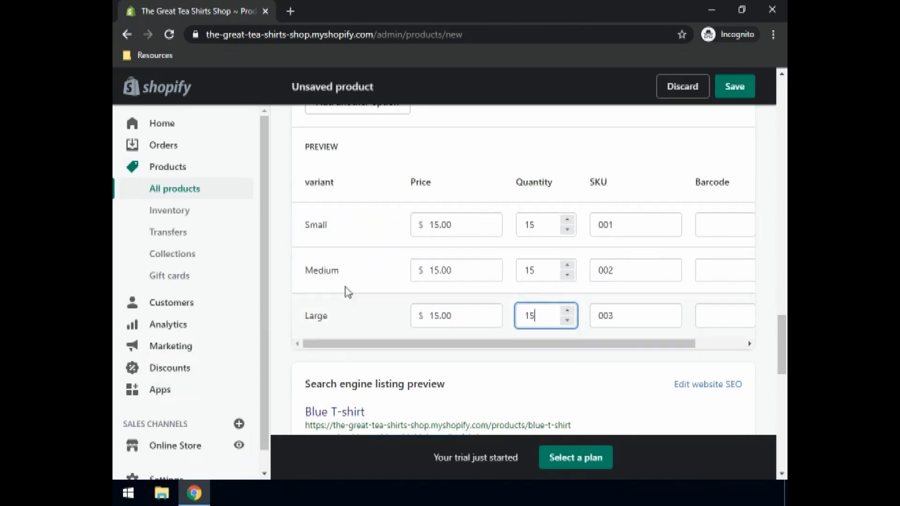
- Change the product status to Active
{"action": "scroll", "coordinate": [469, 287], "scroll_direction": "down", "scroll_amount": 4}
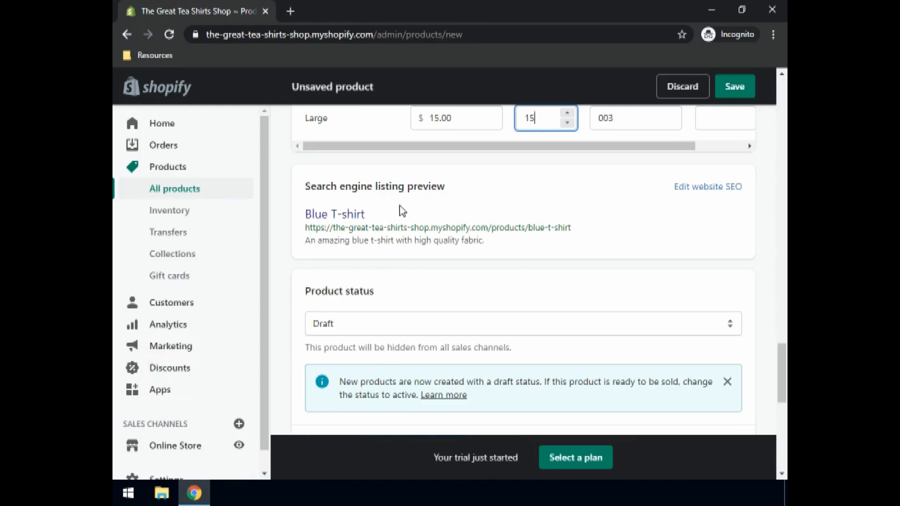
{"action": "left_click", "coordinate": [342, 325]}
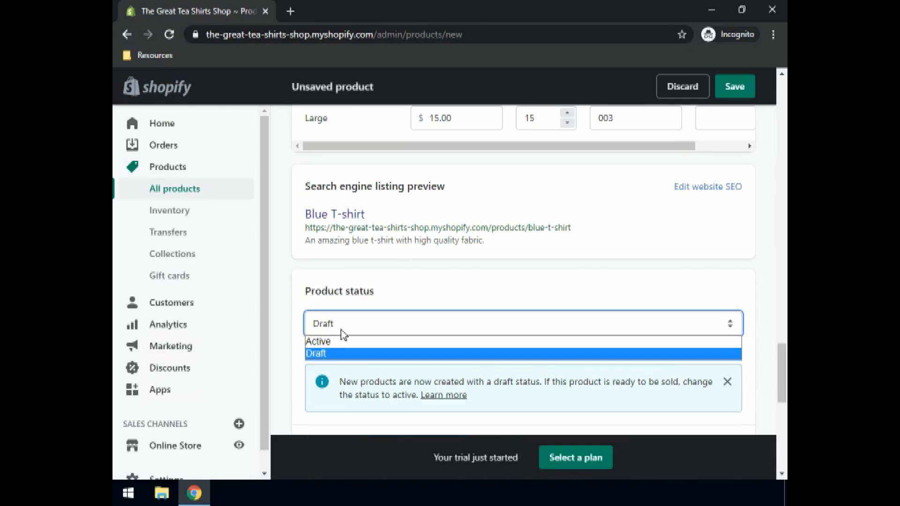
{"action": "left_click", "coordinate": [327, 345]}
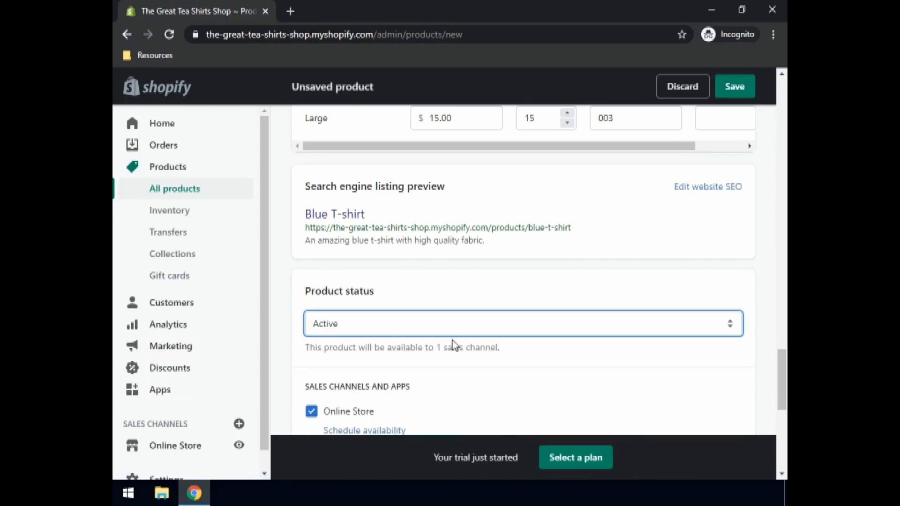
- Add T-Shirts as the product type in the product's organization details
{"action": "scroll", "coordinate": [429, 293], "scroll_direction": "down", "scroll_amount": 3}
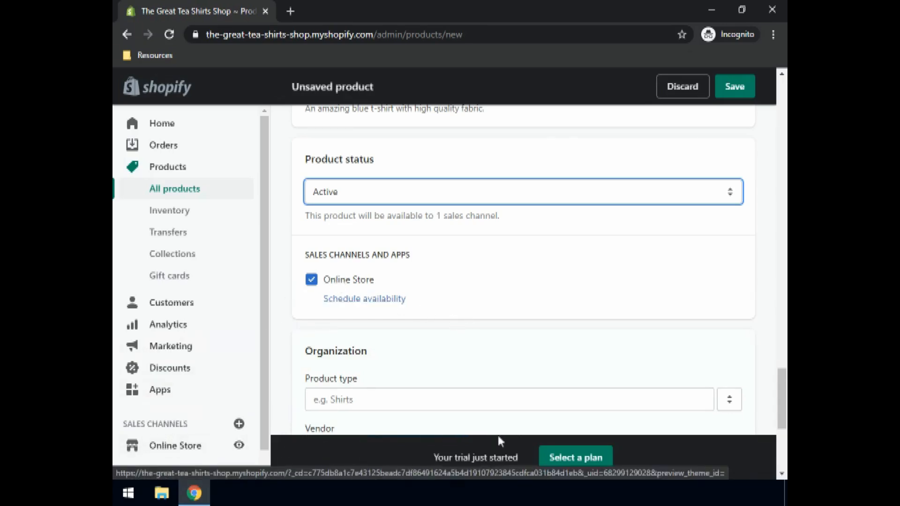
{"action": "scroll", "coordinate": [462, 278], "scroll_direction": "down", "scroll_amount": 1}
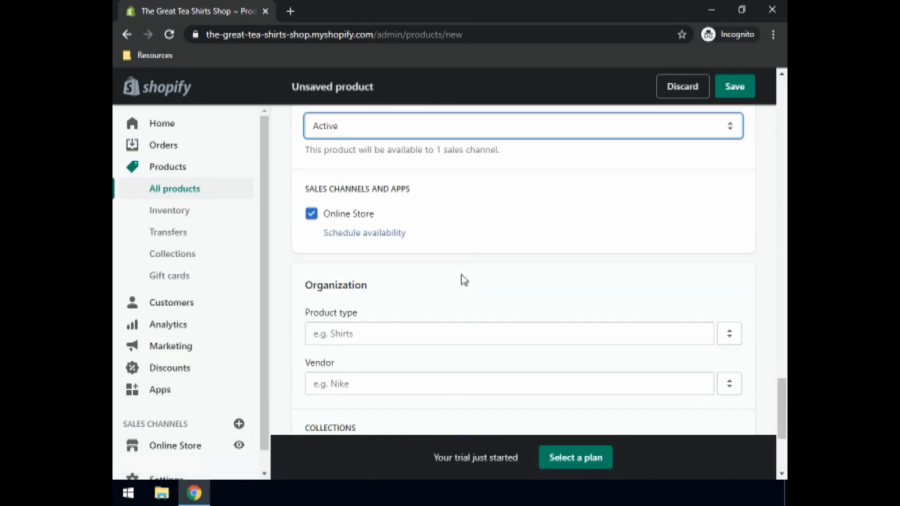
{"action": "left_click", "coordinate": [349, 333]}
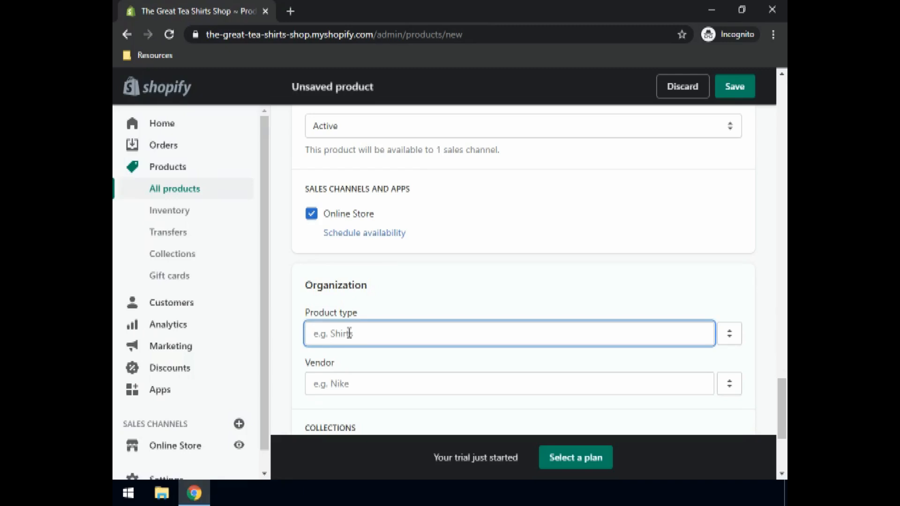
{"action": "type", "text": "T-Shirts"}
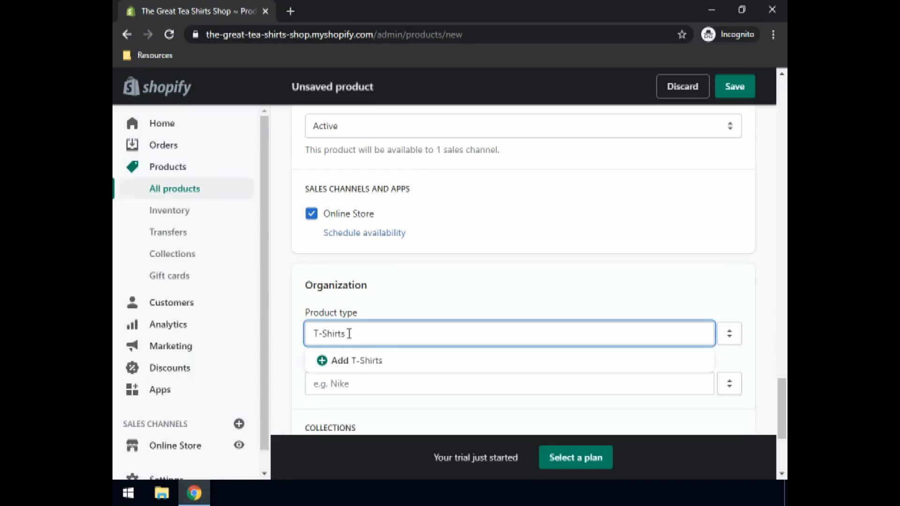
{"action": "left_click", "coordinate": [353, 364]}
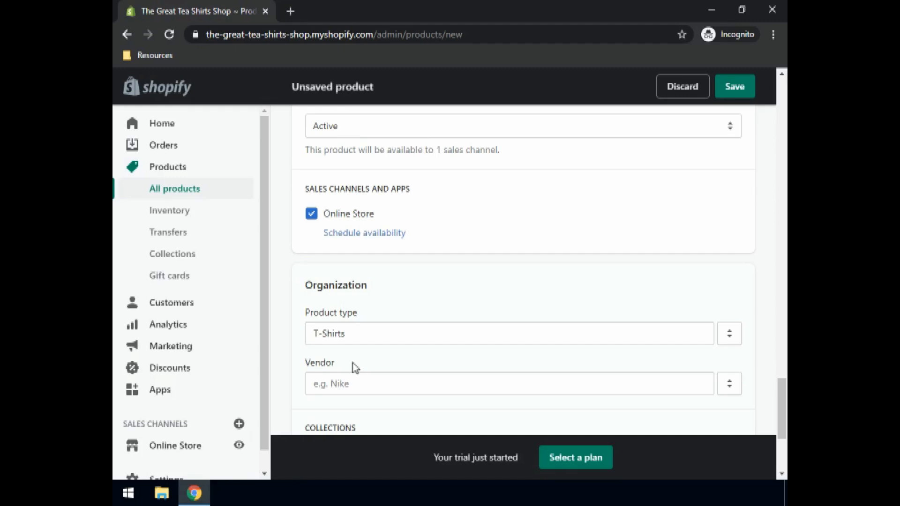
- Save the Blue T-shirt product without a collection or tags and return to the list of all products
{"action": "scroll", "coordinate": [410, 307], "scroll_direction": "down", "scroll_amount": 3}
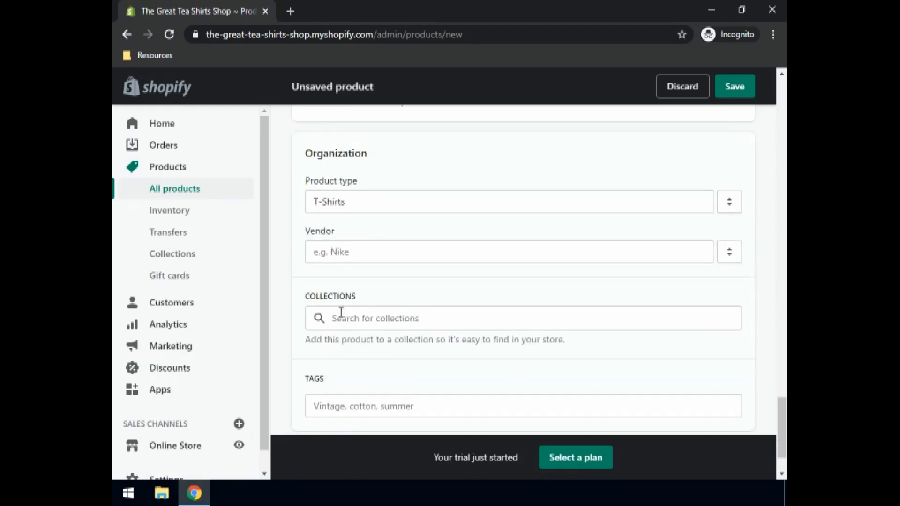
{"action": "scroll", "coordinate": [356, 323], "scroll_direction": "down", "scroll_amount": 2}
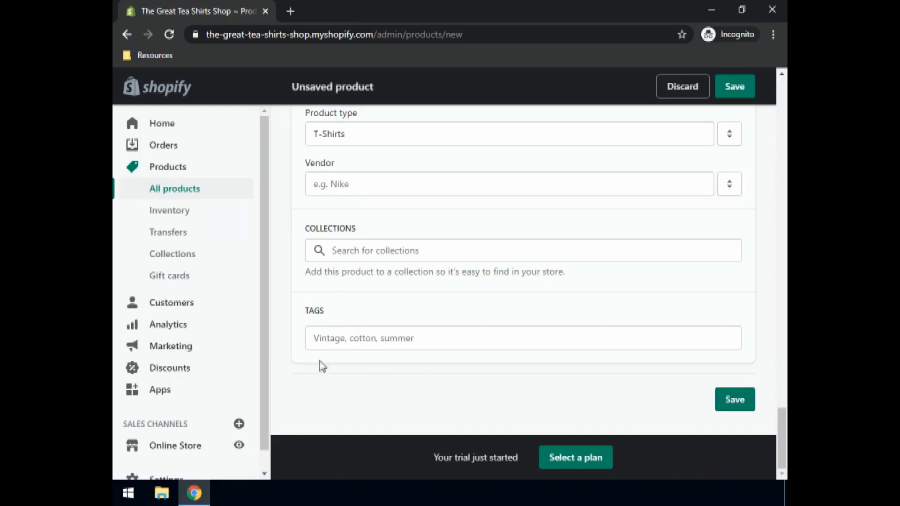
{"action": "left_click", "coordinate": [738, 402]}
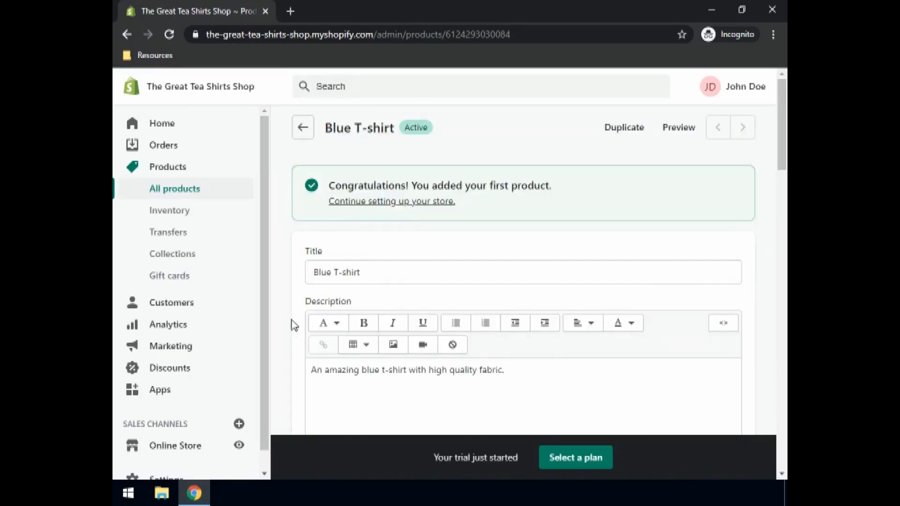
{"action": "left_click", "coordinate": [410, 278]}
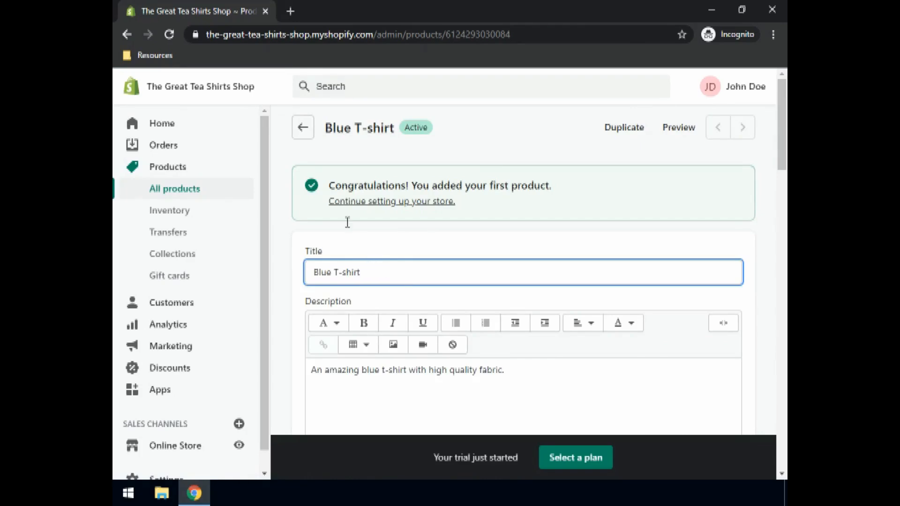
{"action": "left_click", "coordinate": [303, 131]}
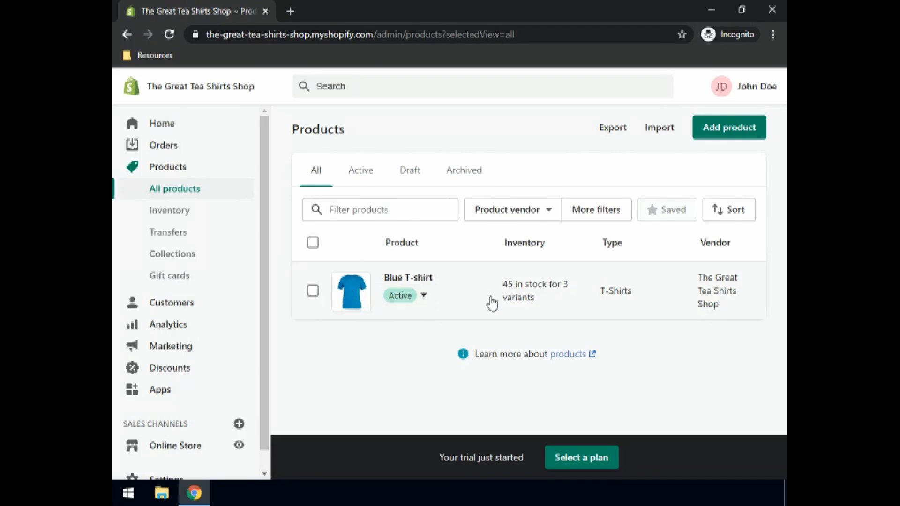
- Look through the store's full product list, examining each T-shirt's status, inventory and type
{"action": "left_click", "coordinate": [734, 137]}
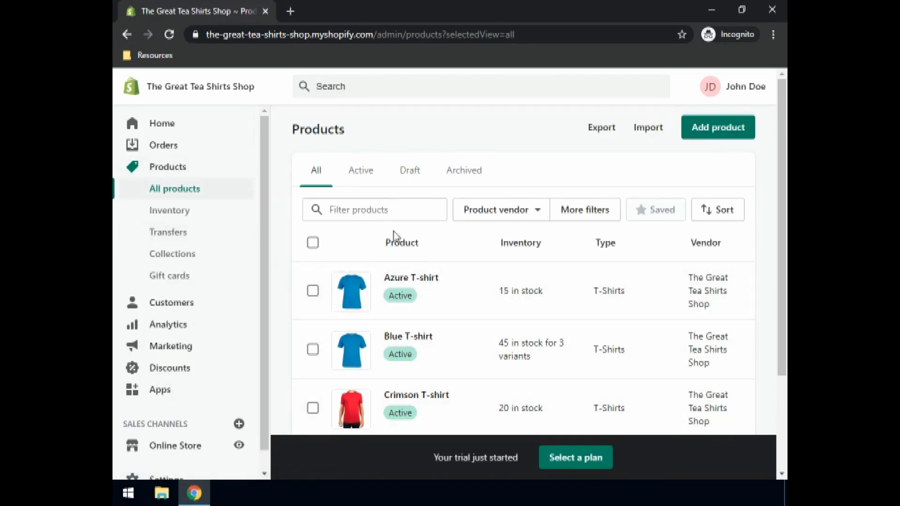
{"action": "scroll", "coordinate": [403, 231], "scroll_direction": "down", "scroll_amount": 3}
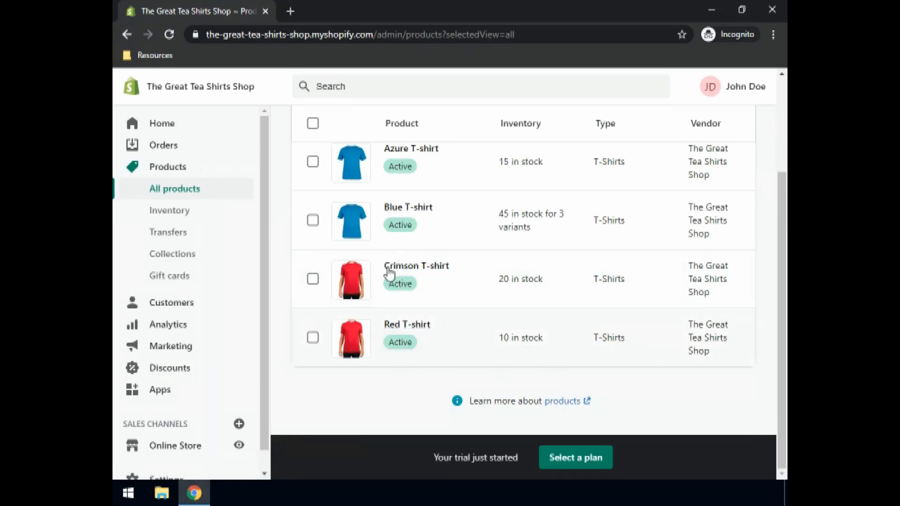
{"action": "scroll", "coordinate": [539, 230], "scroll_direction": "up", "scroll_amount": 2}
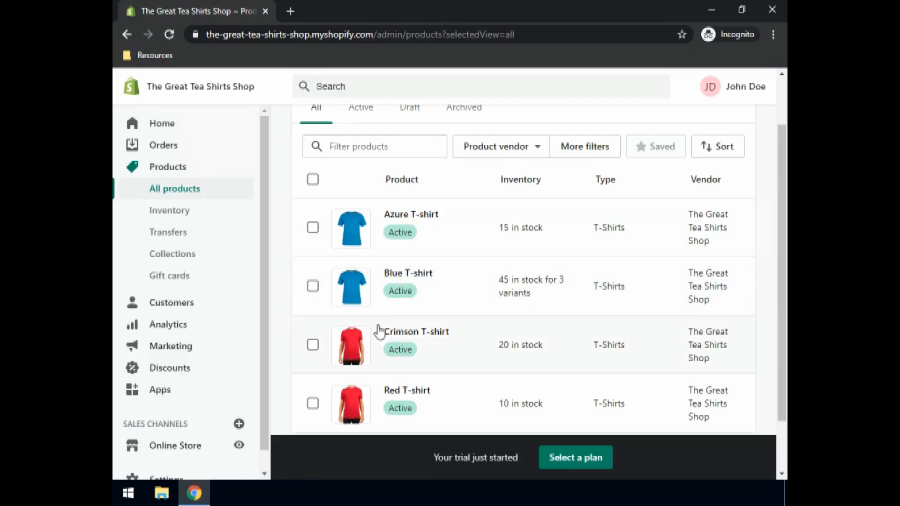
{"action": "scroll", "coordinate": [380, 330], "scroll_direction": "down", "scroll_amount": 2}
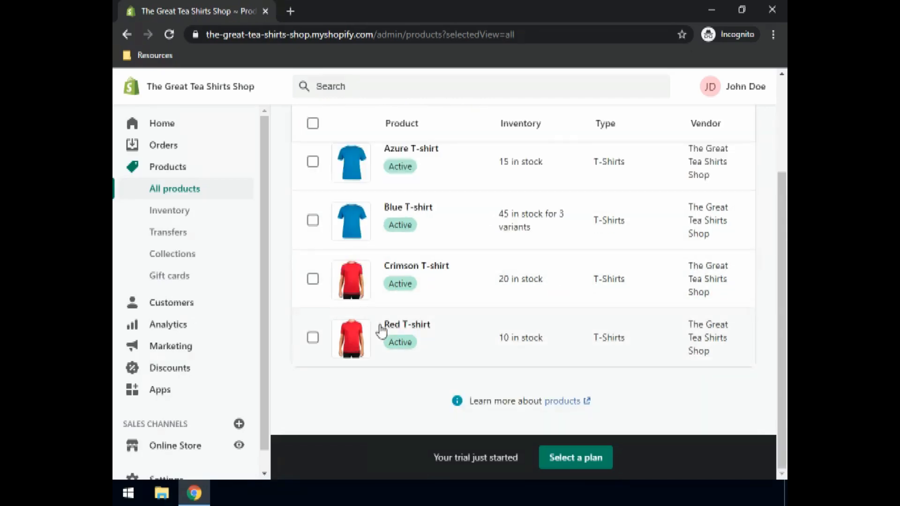